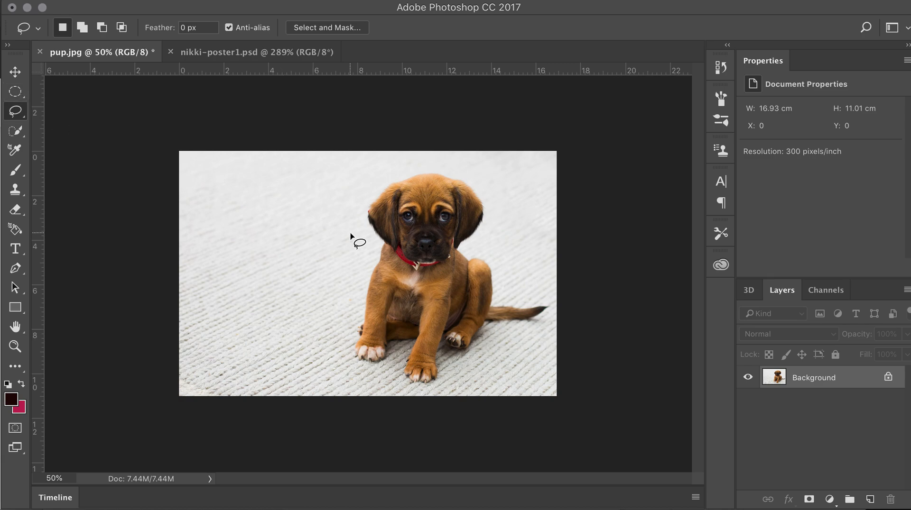
Outline the whole puppy, including its tail and paws, with a loose freehand Lasso selection in pup.jpg
click(15, 347)
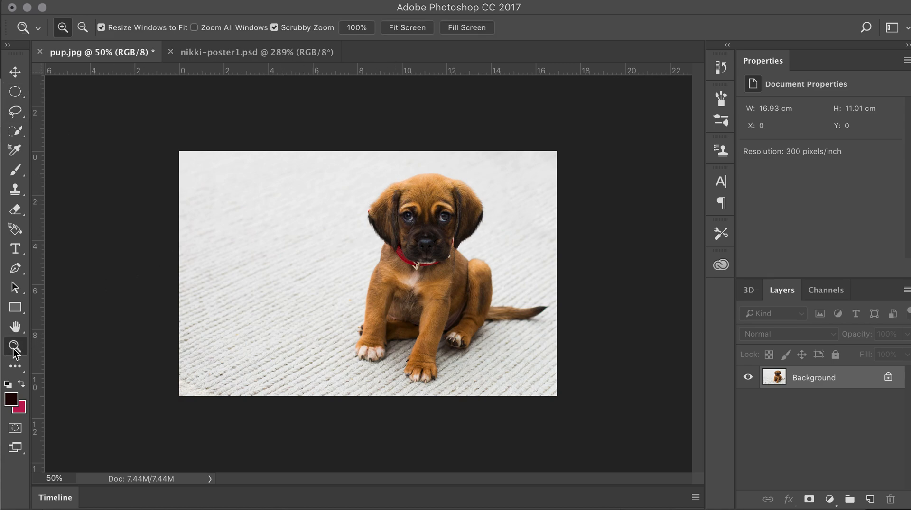
click(423, 241)
click(424, 240)
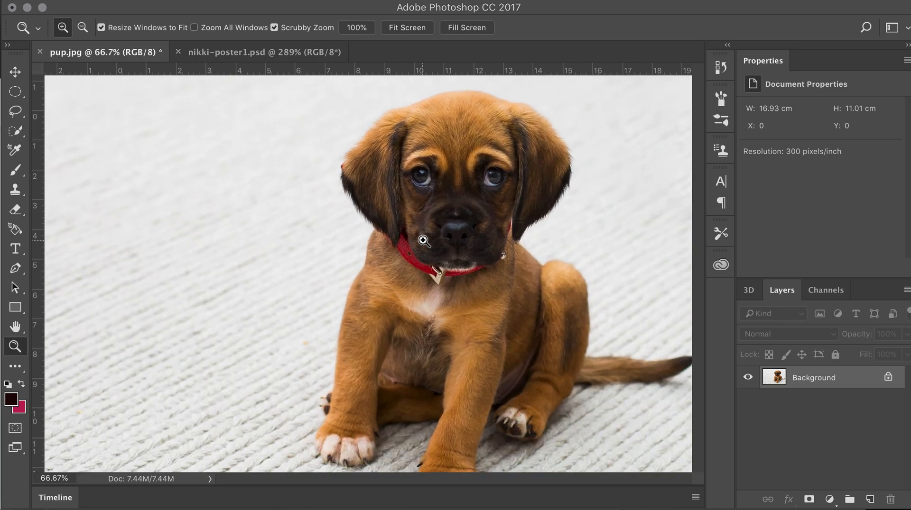
drag(423, 241, 416, 260)
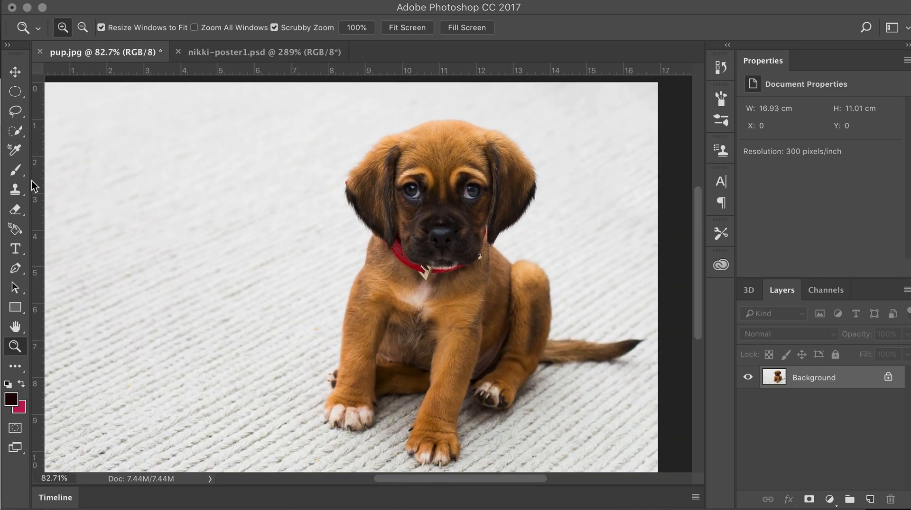
click(16, 112)
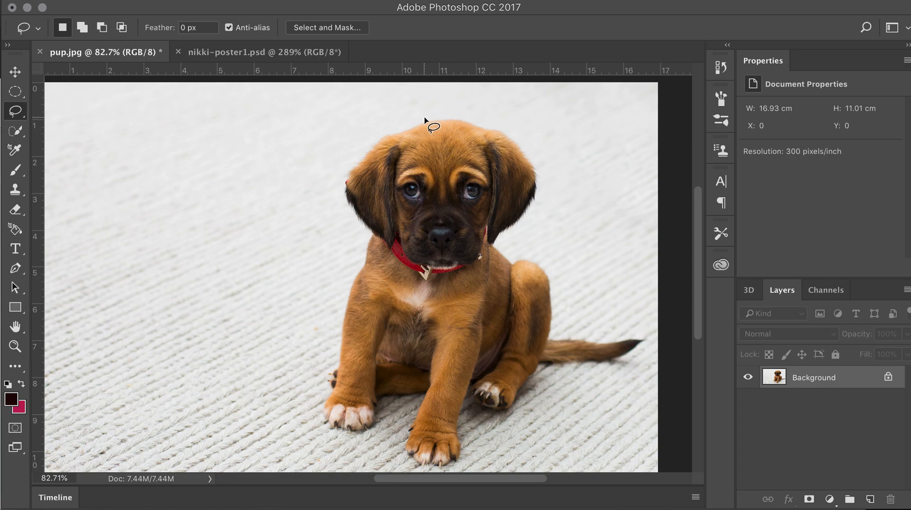
mouse_move(425, 118)
mouse_down()
mouse_move(358, 148)
mouse_move(338, 183)
mouse_move(367, 248)
mouse_move(336, 326)
mouse_move(322, 419)
mouse_move(343, 438)
mouse_move(373, 435)
mouse_move(382, 403)
mouse_move(425, 397)
mouse_move(406, 451)
mouse_move(424, 466)
mouse_move(454, 468)
mouse_move(466, 449)
mouse_move(469, 393)
mouse_move(499, 414)
mouse_move(507, 411)
mouse_move(469, 394)
mouse_move(512, 412)
mouse_move(541, 369)
mouse_move(635, 362)
mouse_move(649, 342)
mouse_move(561, 336)
mouse_move(549, 266)
mouse_move(510, 259)
mouse_move(522, 217)
mouse_move(537, 208)
mouse_move(541, 180)
mouse_move(529, 154)
mouse_move(504, 131)
mouse_move(423, 121)
mouse_up()
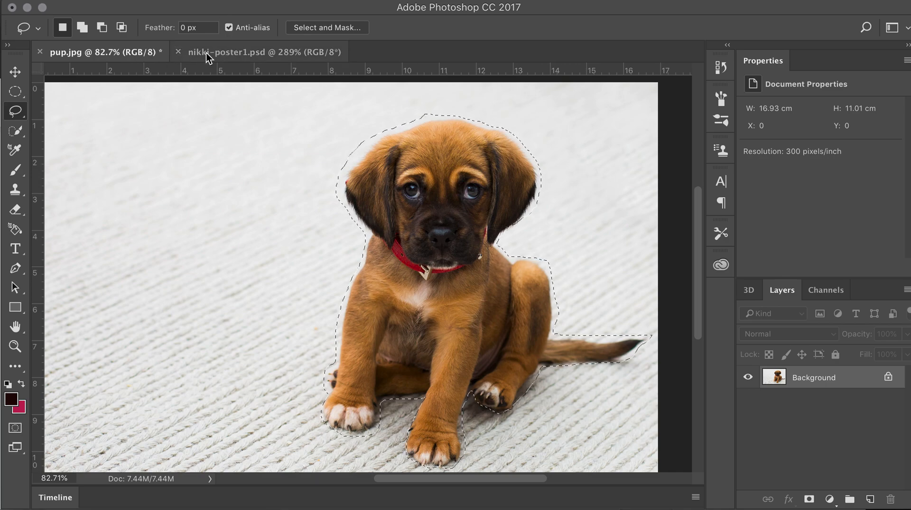
Paste the copied puppy selection into nikki-poster1.psd, accepting the color profile conversion
click(246, 56)
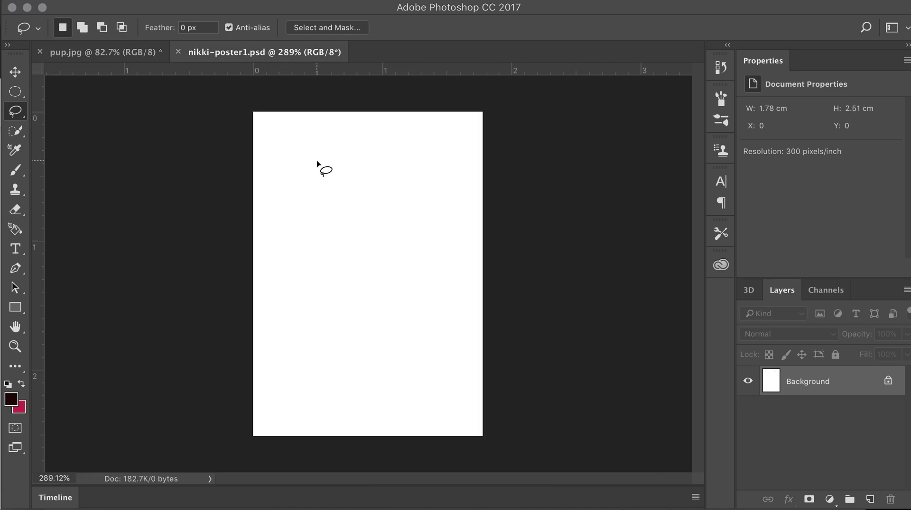
key(super+v)
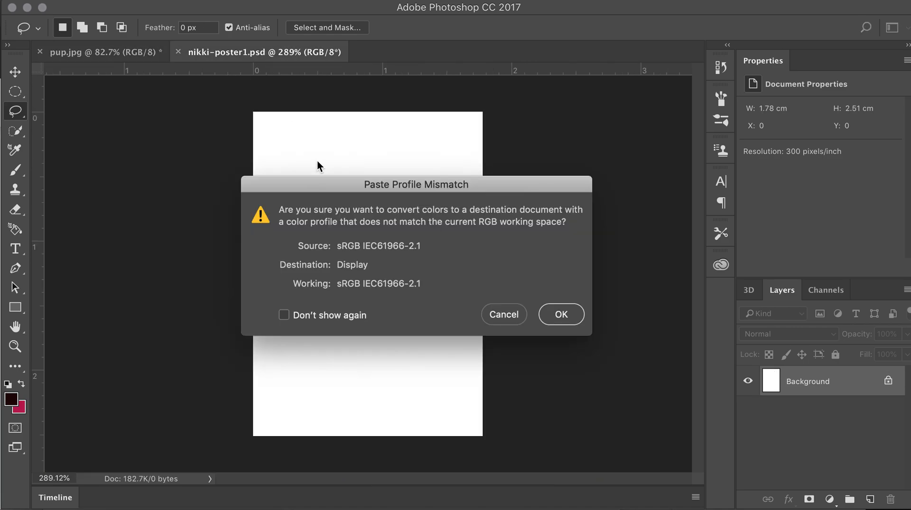
click(567, 319)
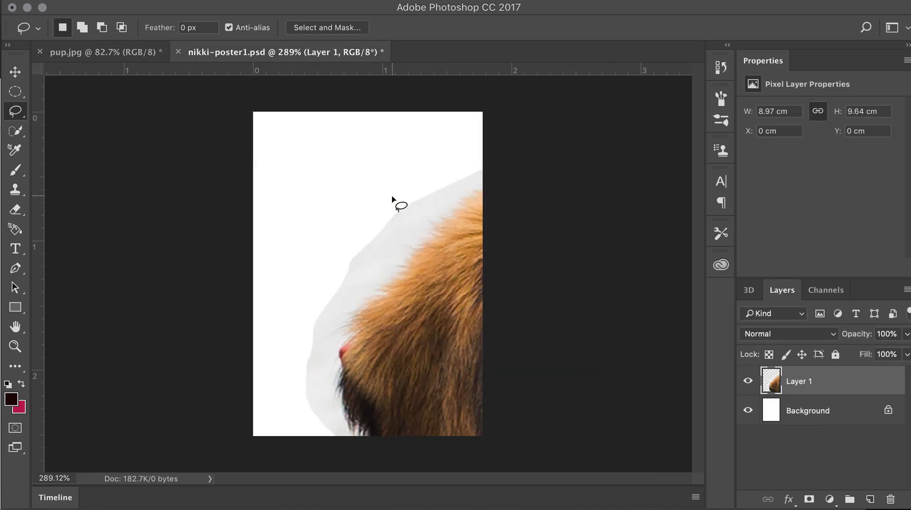
Scale the pasted puppy down to about 23% and place it at about X 0.11 cm, Y 0.26 cm on the poster
click(118, 1)
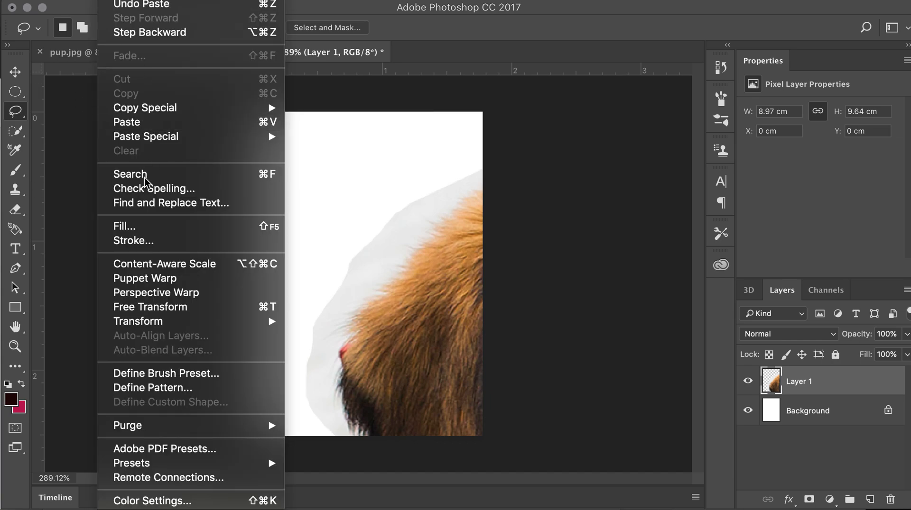
mouse_move(139, 321)
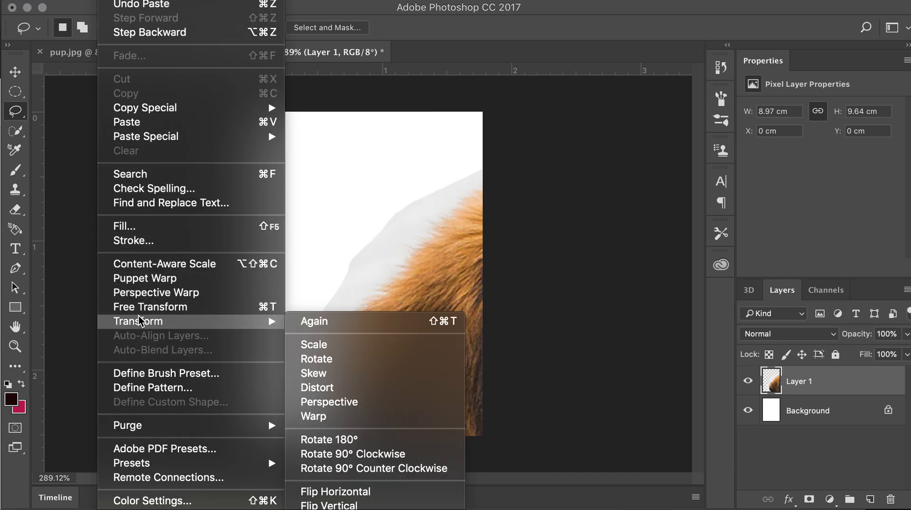
click(311, 344)
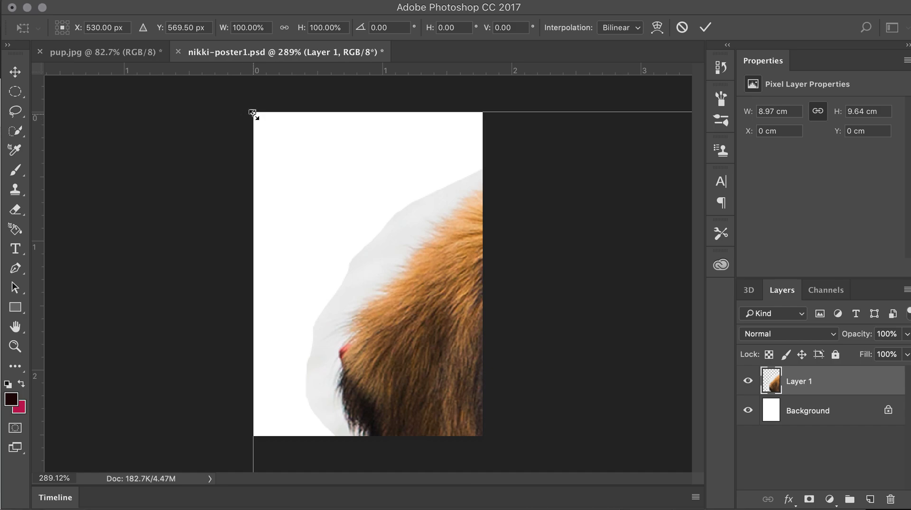
drag(254, 115, 560, 377)
drag(622, 446, 259, 135)
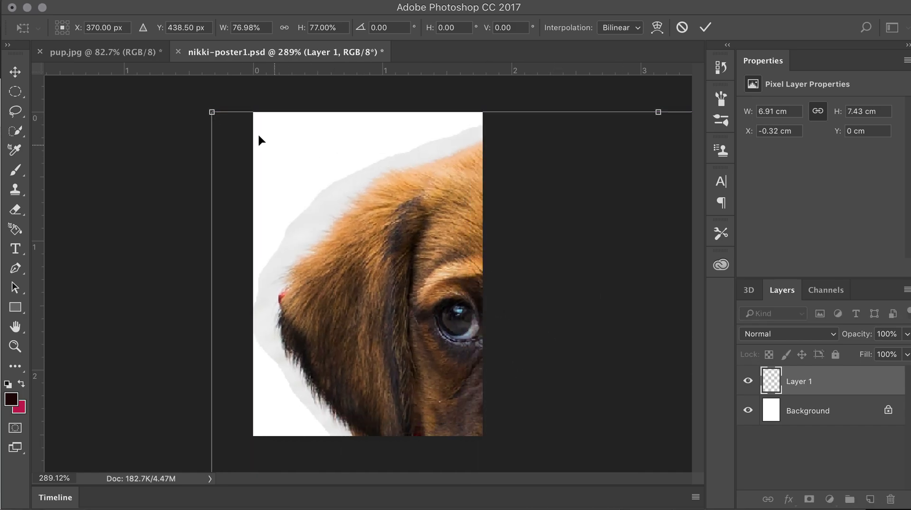
drag(211, 112, 548, 347)
drag(606, 442, 322, 171)
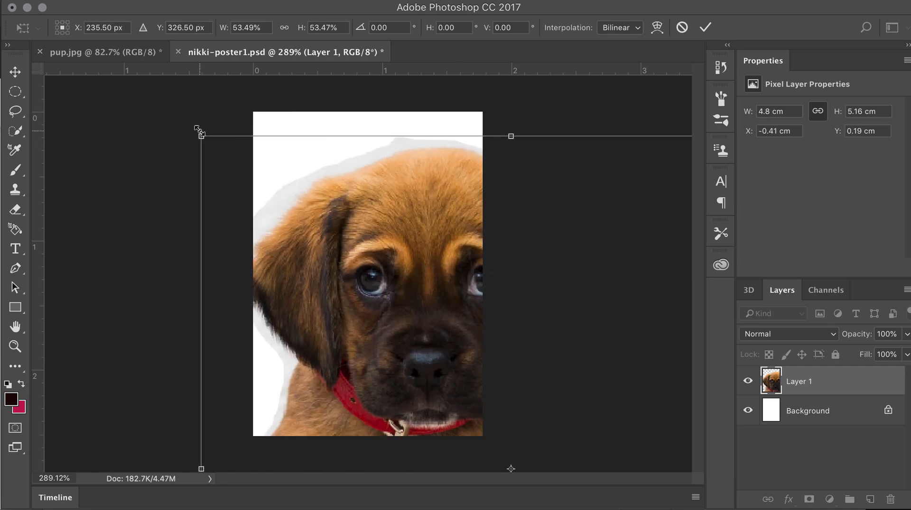
drag(201, 136, 355, 164)
drag(230, 119, 433, 267)
drag(467, 354, 343, 208)
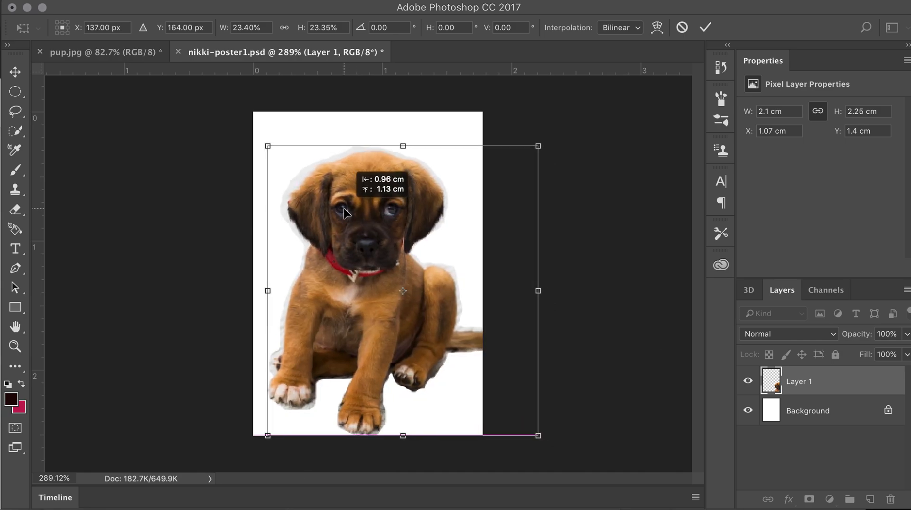
key(Return)
Return to pup.jpg and clear the freehand selection around the puppy
key(l)
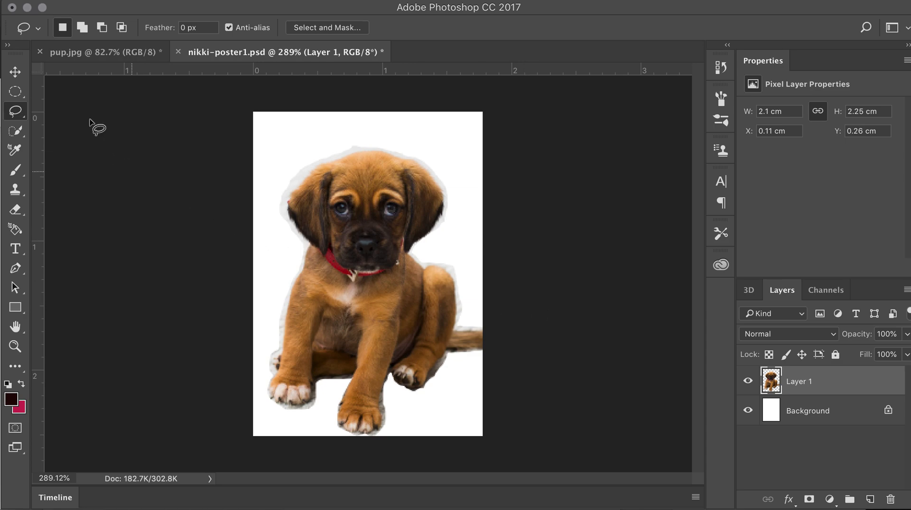
right_click(19, 116)
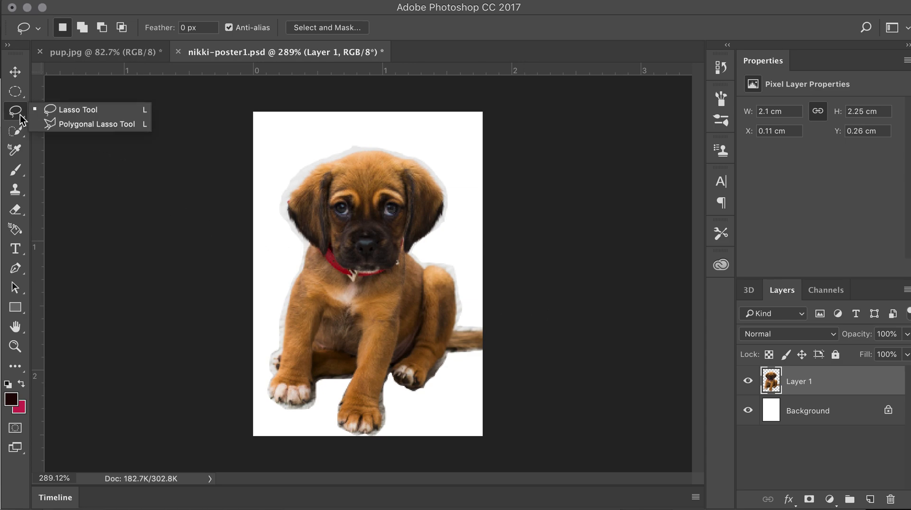
click(93, 176)
click(110, 56)
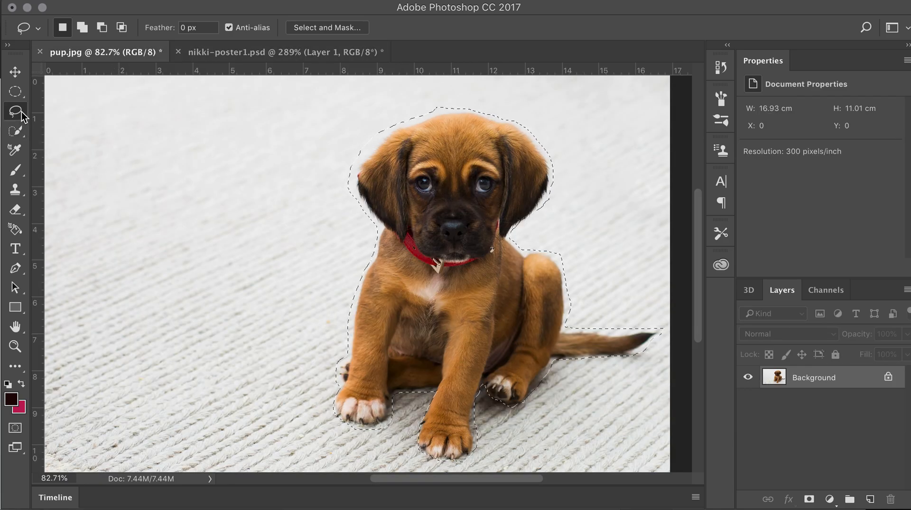
click(15, 92)
click(177, 142)
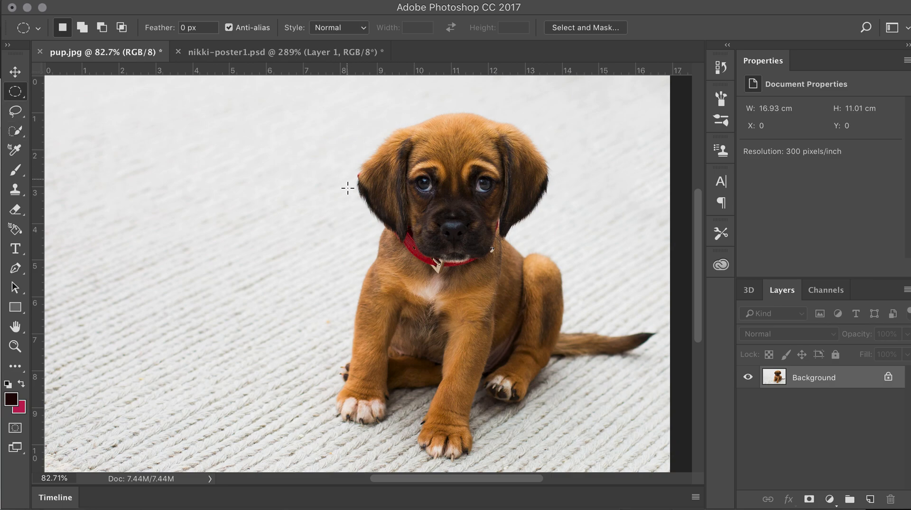
Select the puppy's head with the Polygonal Lasso, cutting straight across at the collar and closing the outline at its starting point
click(17, 120)
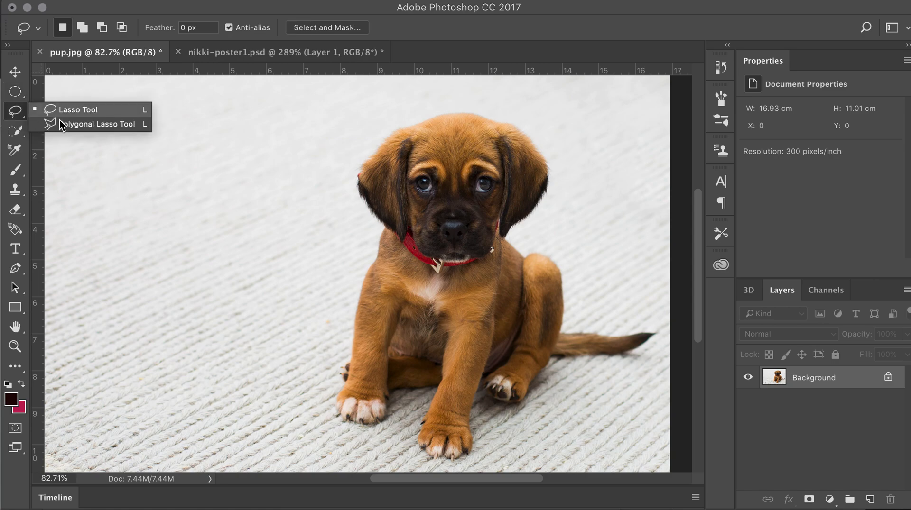
click(87, 125)
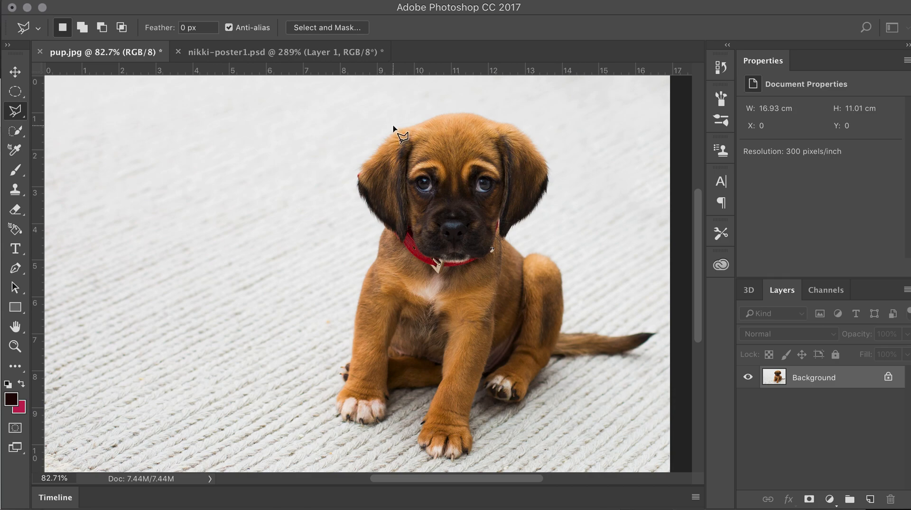
click(378, 143)
click(398, 123)
click(421, 118)
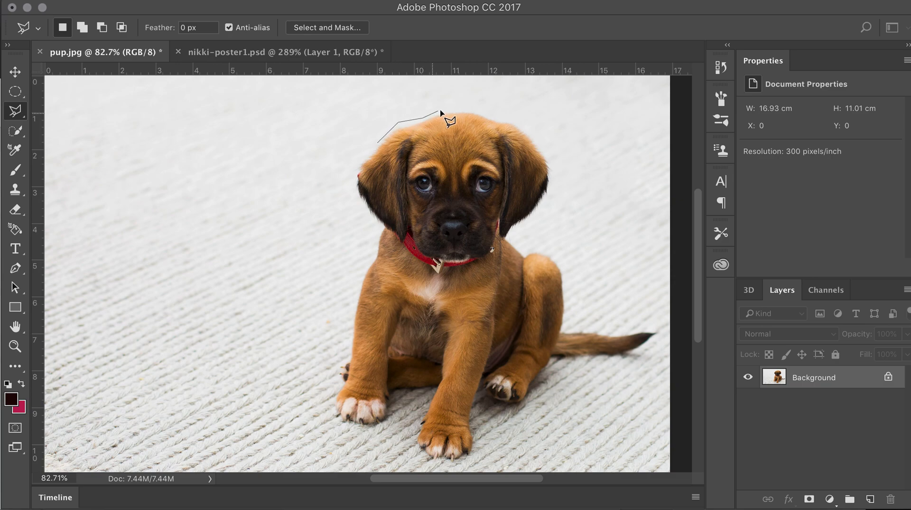
click(479, 108)
click(530, 128)
click(557, 176)
click(557, 191)
click(506, 238)
click(525, 253)
click(562, 252)
click(351, 261)
click(328, 227)
click(375, 257)
click(380, 229)
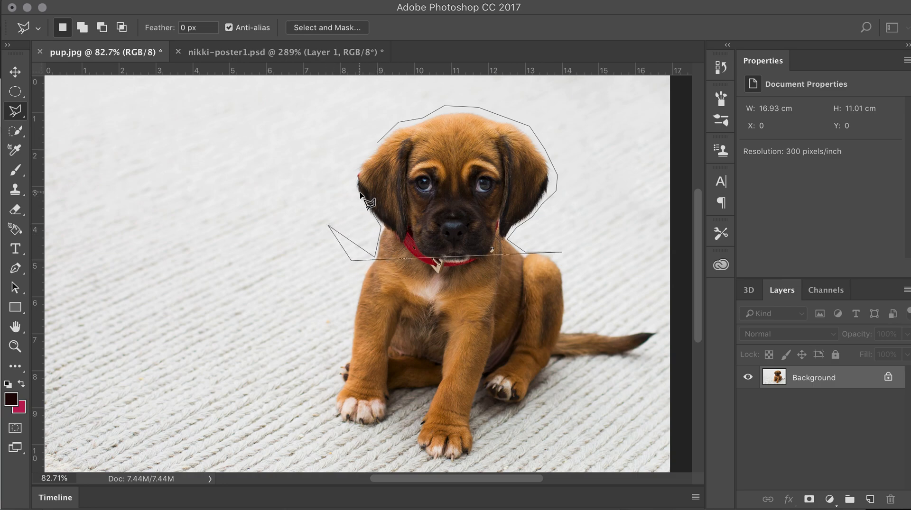
click(352, 175)
click(379, 144)
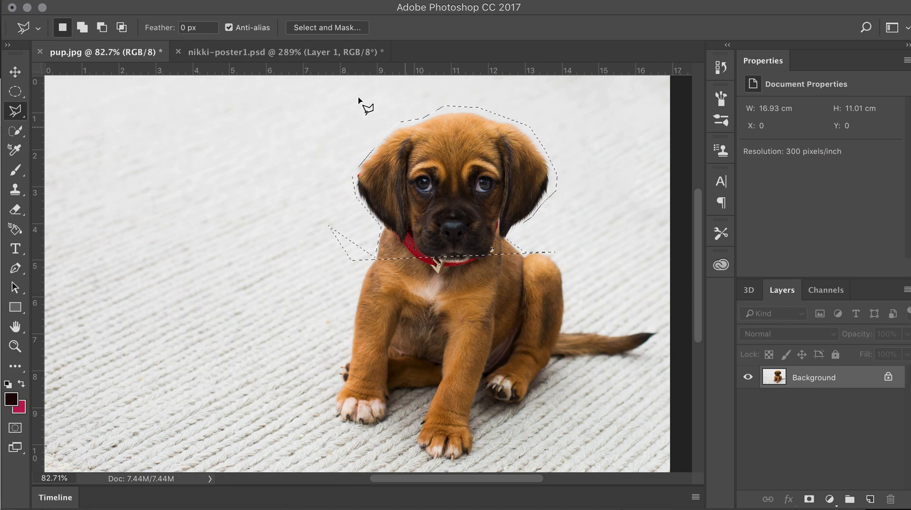
Hide Layer 1 in nikki-poster1.psd and paste the copied puppy head, accepting the color profile conversion
click(227, 51)
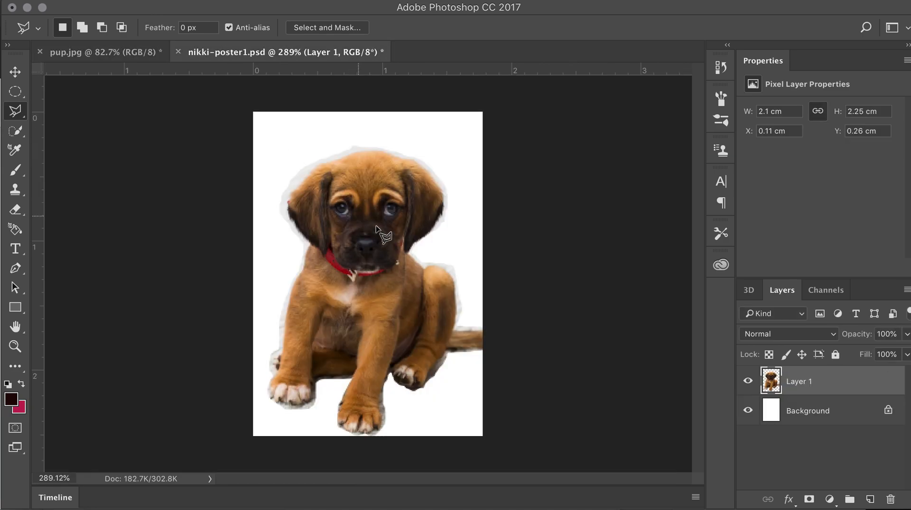
click(748, 382)
key(super+v)
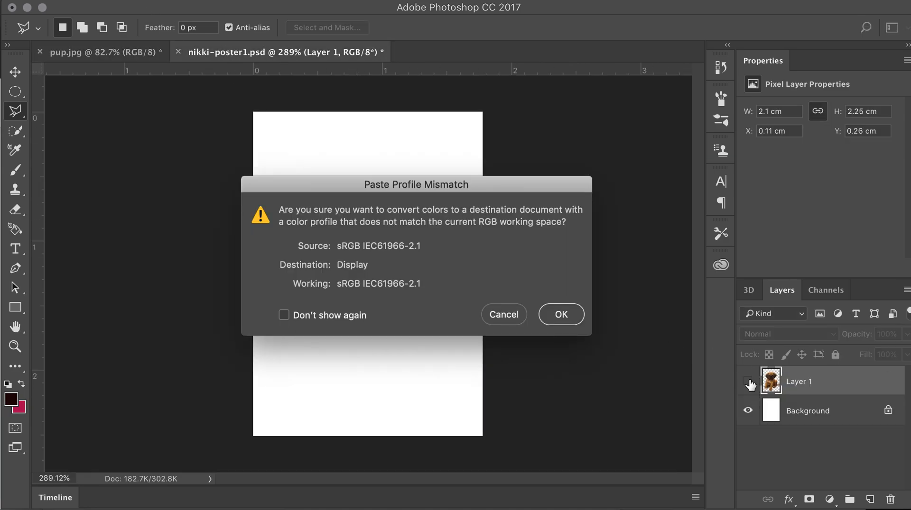
key(Return)
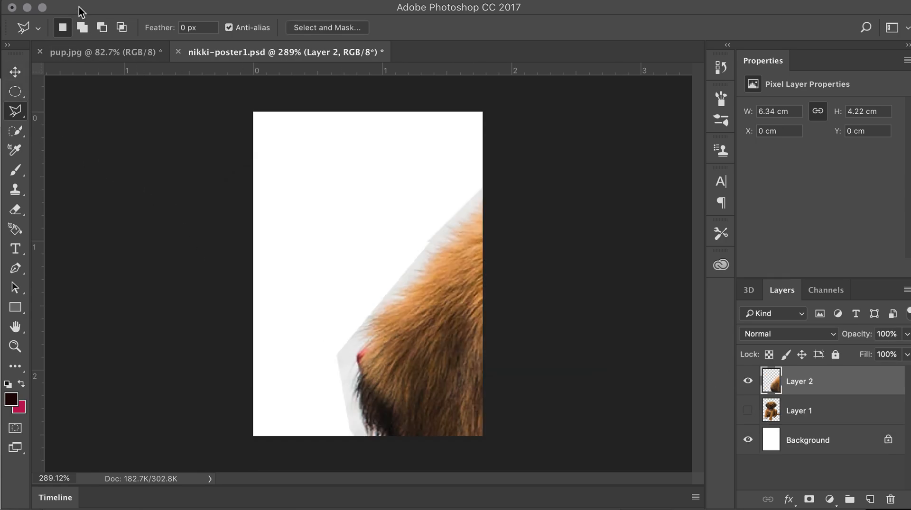
Scale the pasted puppy head down to about 42% and position it at about X -0.25 cm, Y 0.17 cm
click(109, 1)
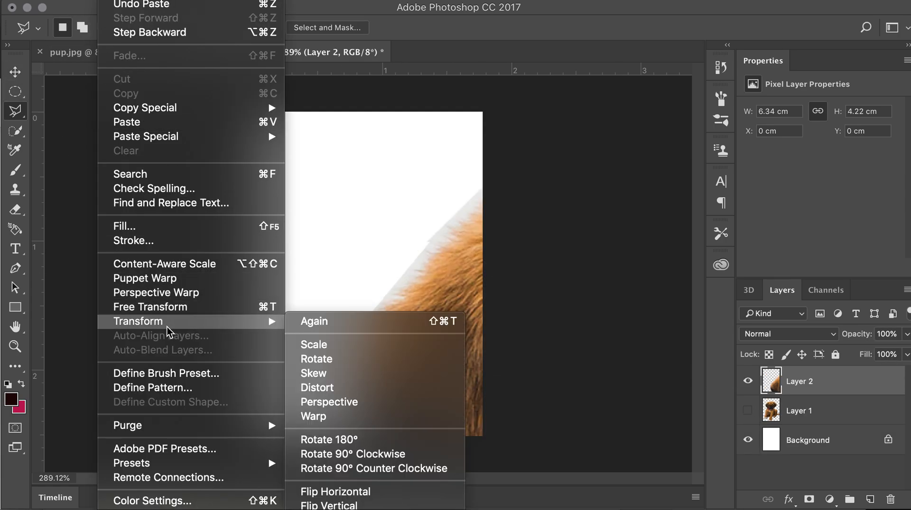
click(309, 346)
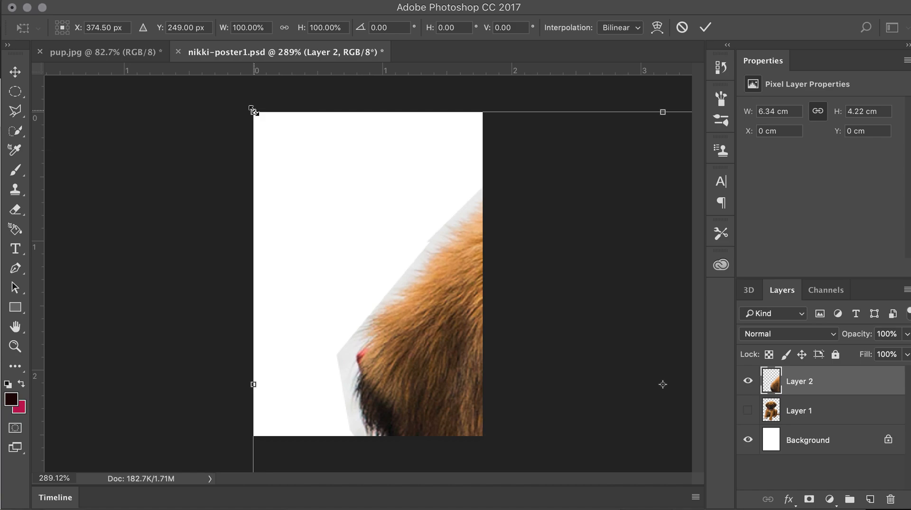
drag(253, 111, 635, 367)
drag(667, 413, 235, 178)
drag(203, 129, 301, 193)
drag(373, 256, 322, 247)
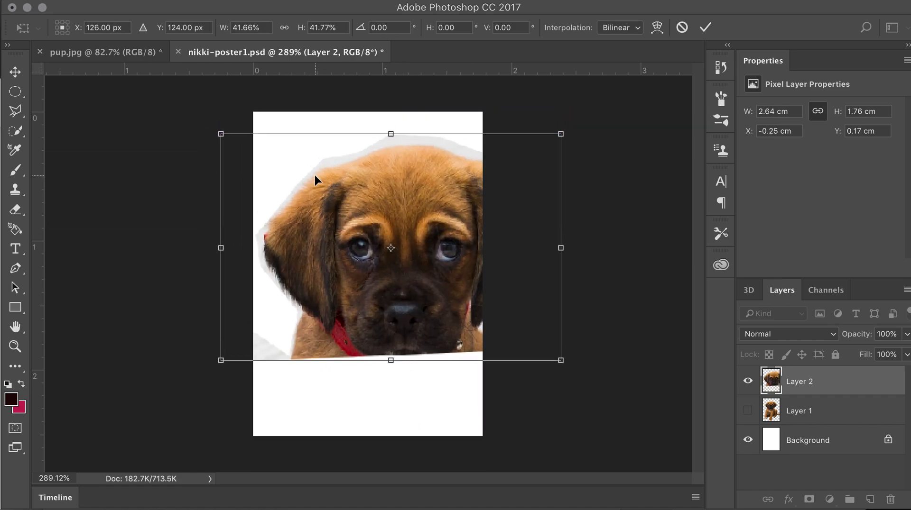
key(Return)
Switch back to pup.jpg and clear the polygonal selection around the puppy's head
key(l)
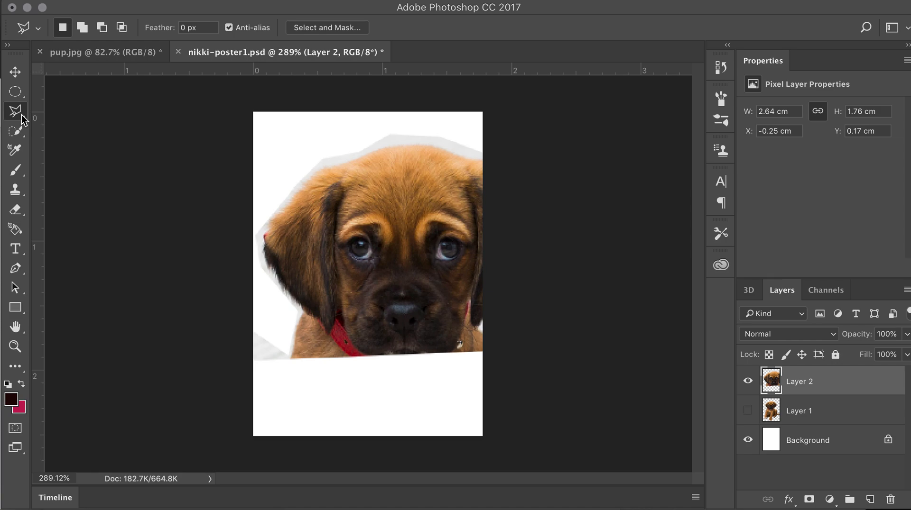
click(89, 53)
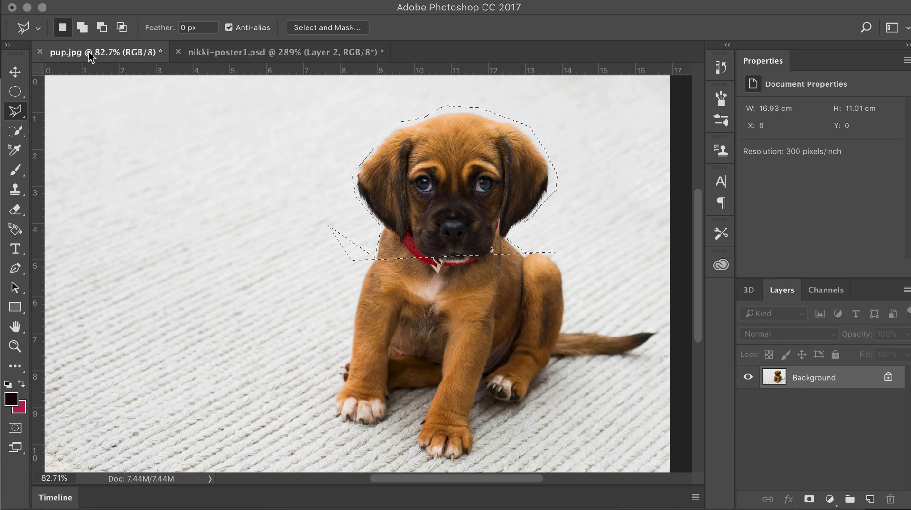
click(13, 94)
click(211, 190)
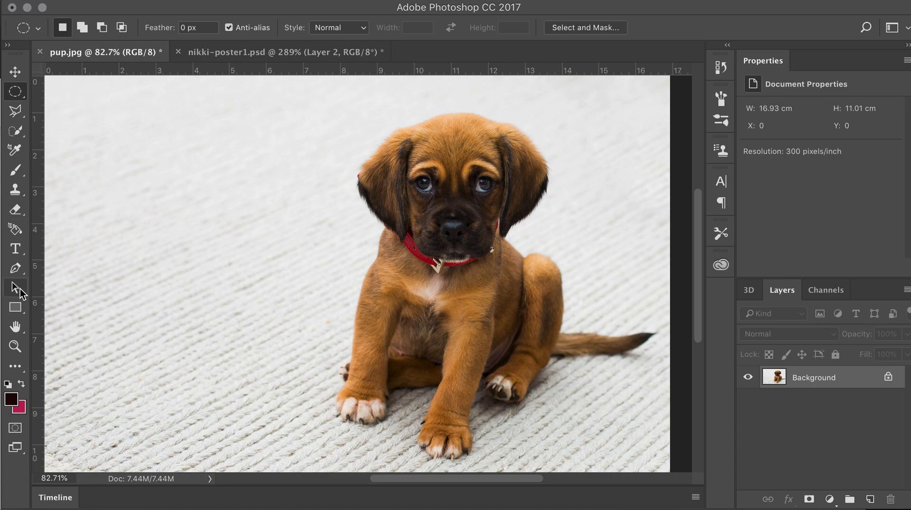
Select the puppy's head and chest with the Magnetic Lasso, cutting across the upper front legs and closing the outline at its starting point
click(24, 373)
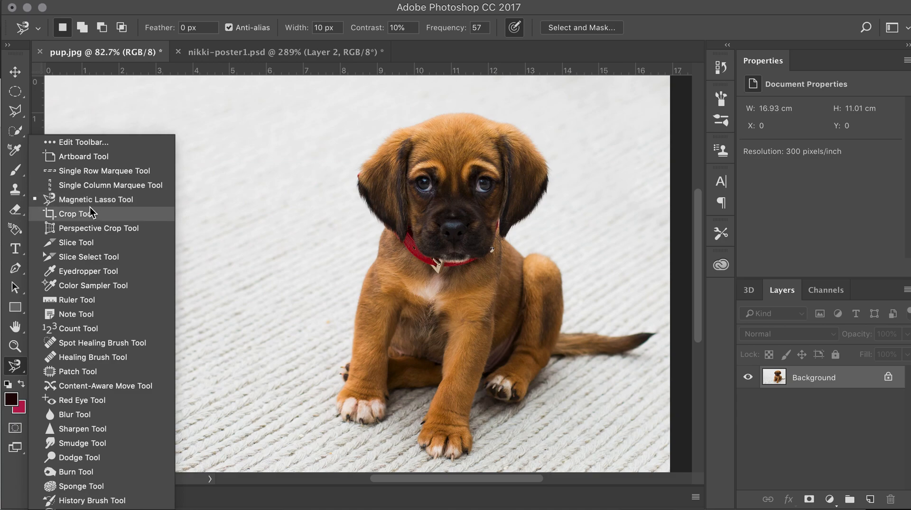
click(113, 200)
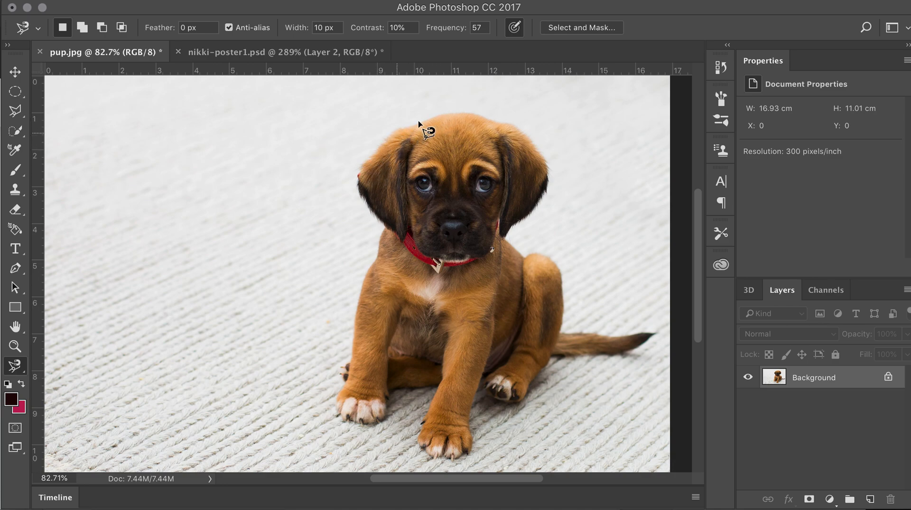
click(432, 116)
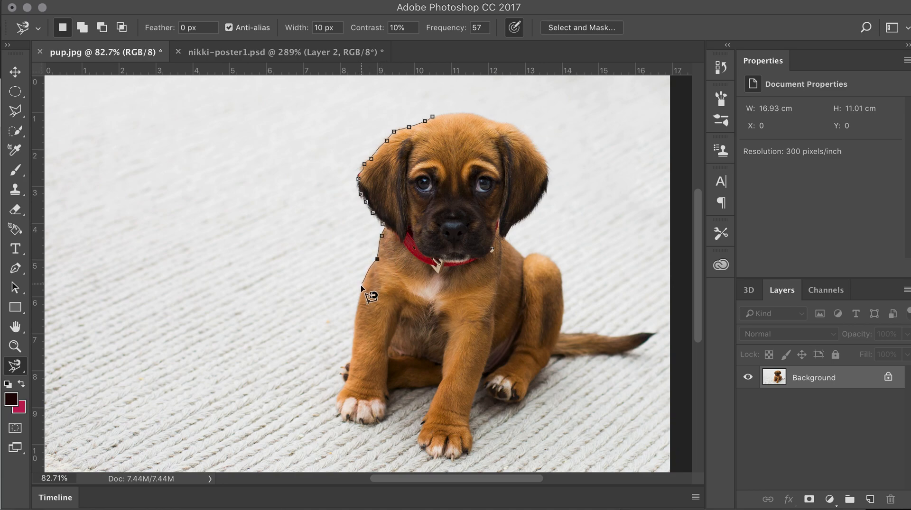
click(357, 316)
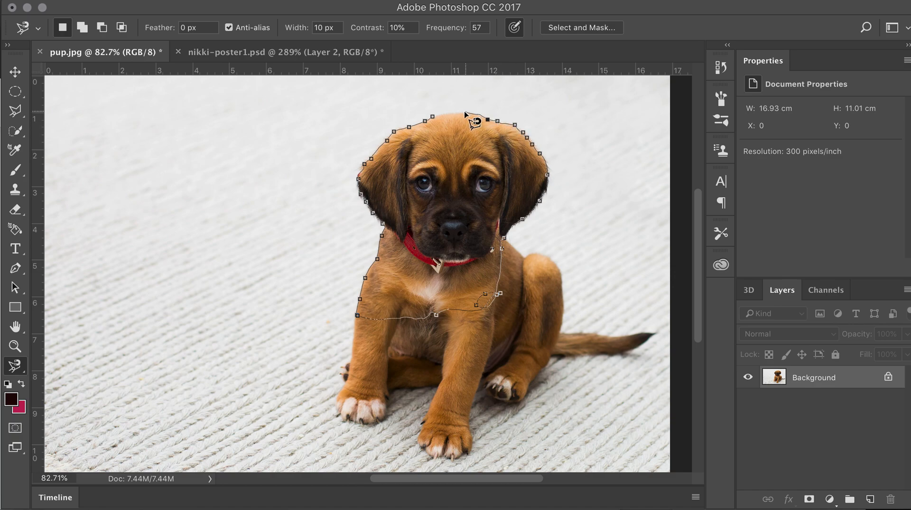
click(433, 115)
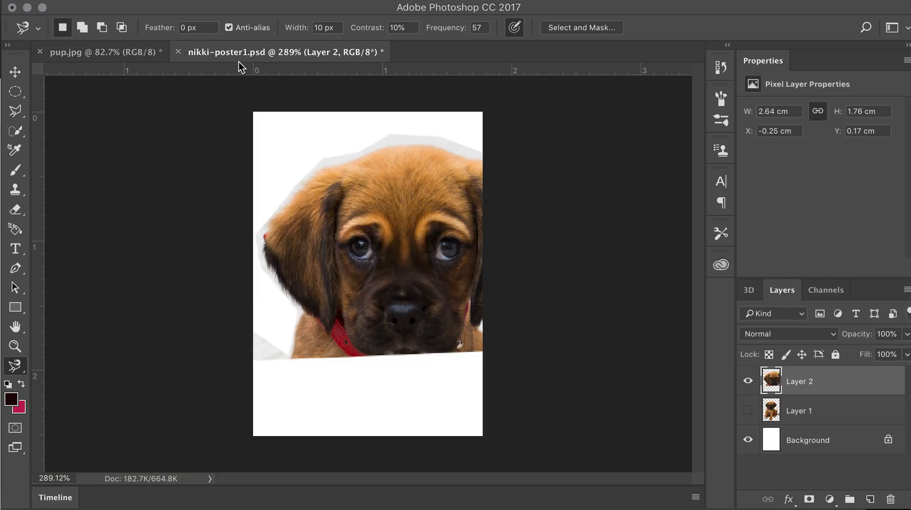
Hide Layer 2 in nikki-poster1.psd and paste the copied head-and-chest cutout, accepting the color profile conversion
click(228, 53)
click(748, 382)
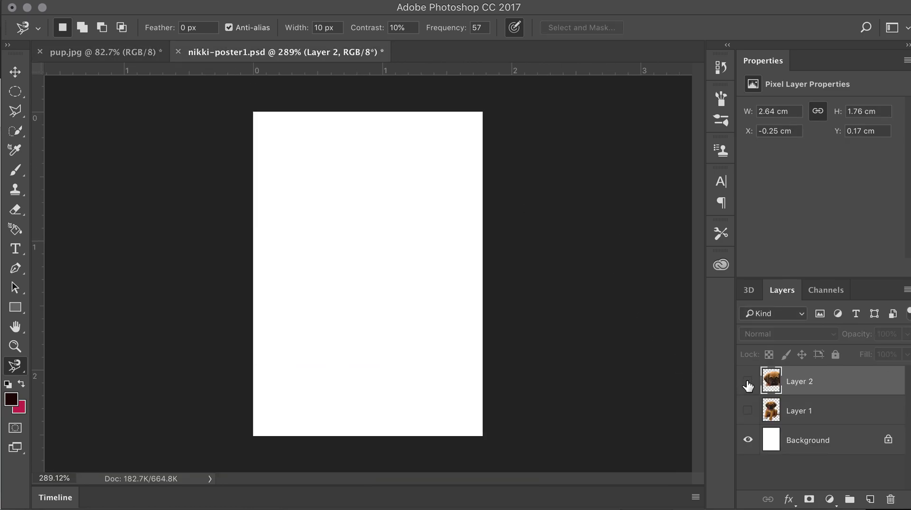
key(super+v)
key(Return)
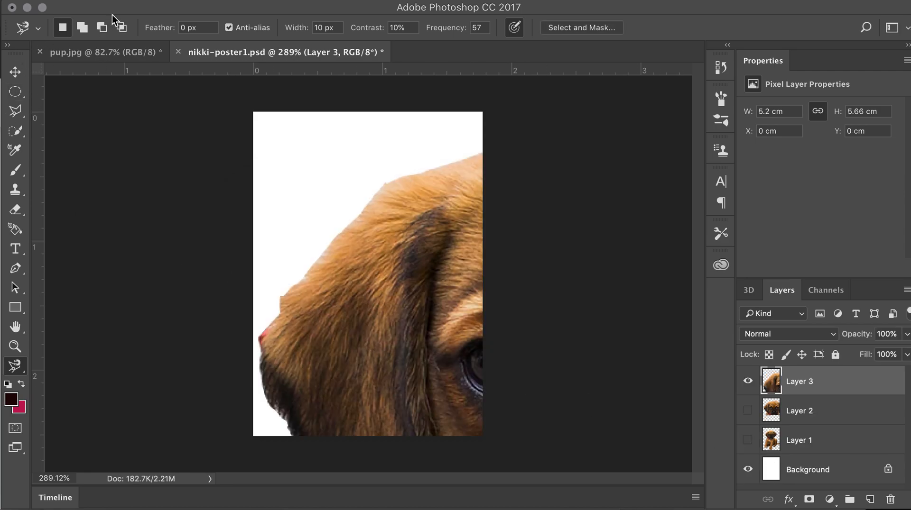
Scale the pasted head-and-chest cutout down to about 43% and position it at about X 0 cm, Y 0.07 cm
click(118, 1)
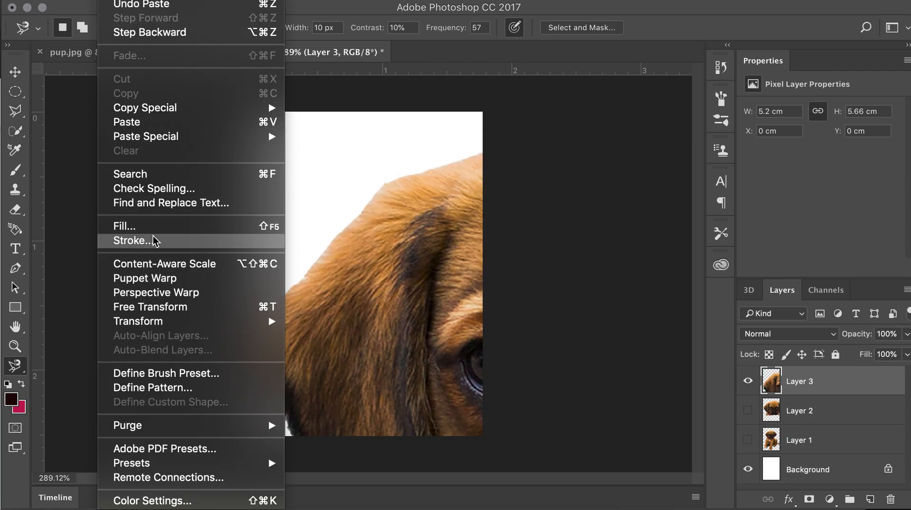
mouse_move(142, 322)
click(342, 350)
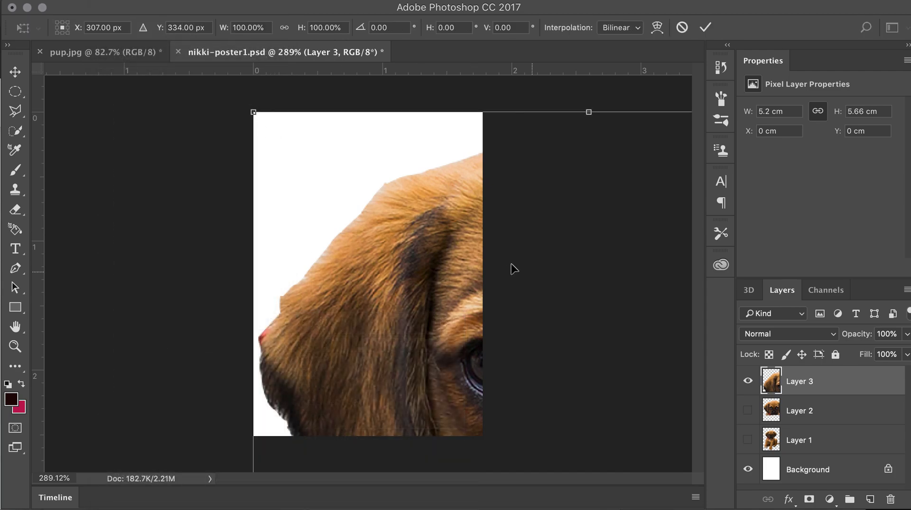
drag(255, 112, 573, 446)
drag(640, 462, 314, 172)
drag(232, 158, 303, 235)
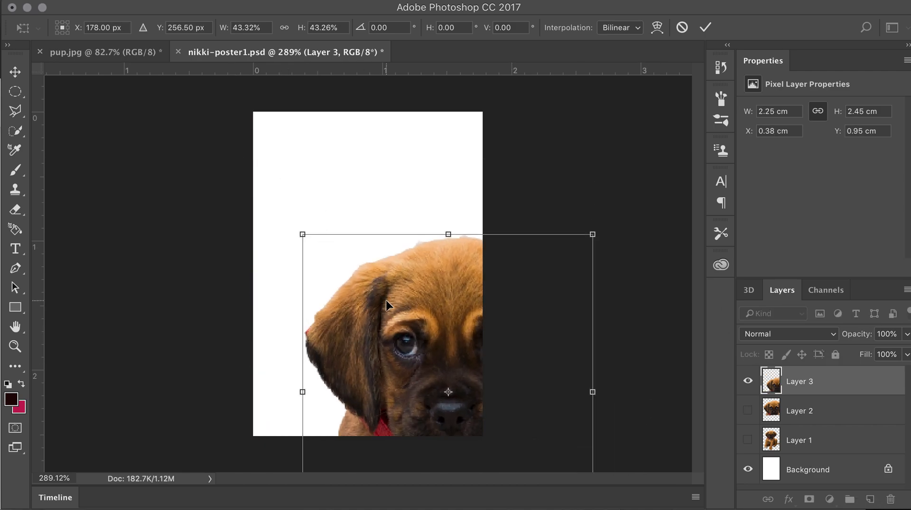
drag(372, 268, 323, 155)
key(Return)
key(l)
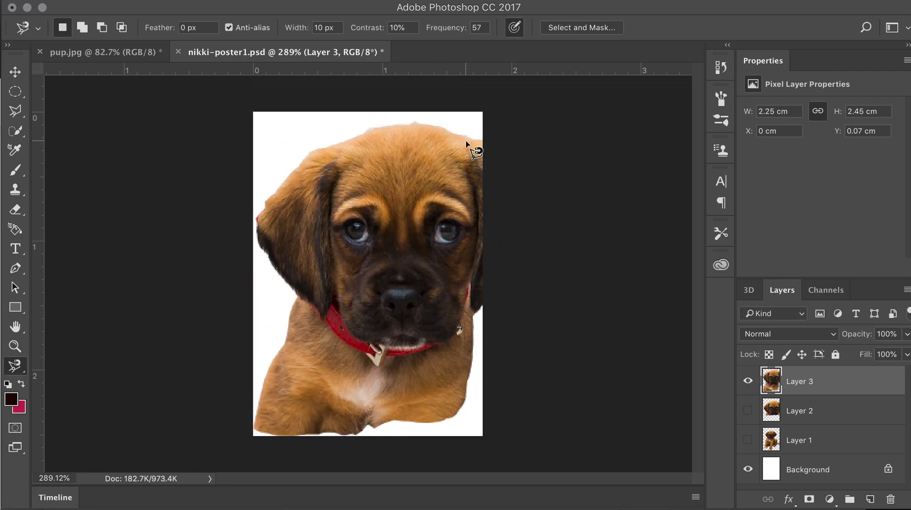